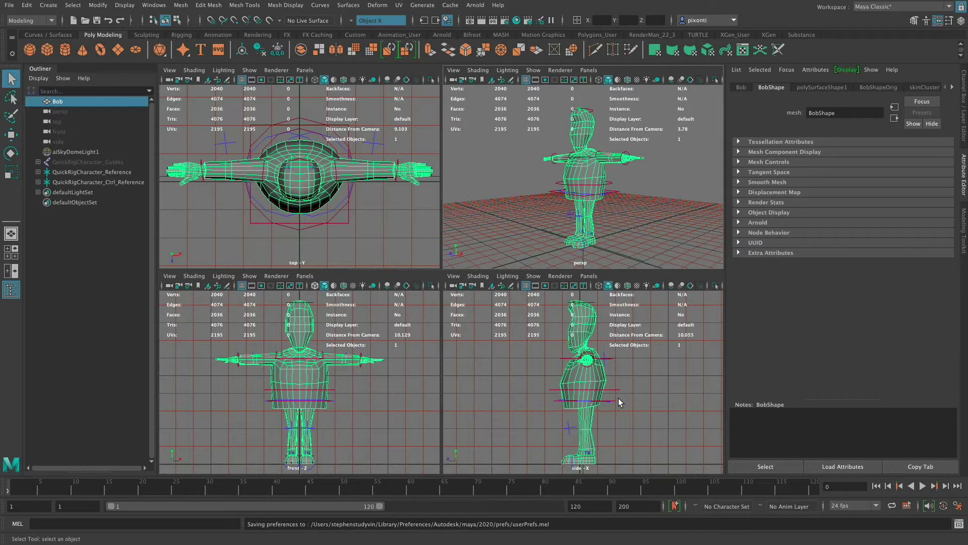
- Maximize the perspective, top and front views in turn with Space, returning to four views
key(space)
key(space)
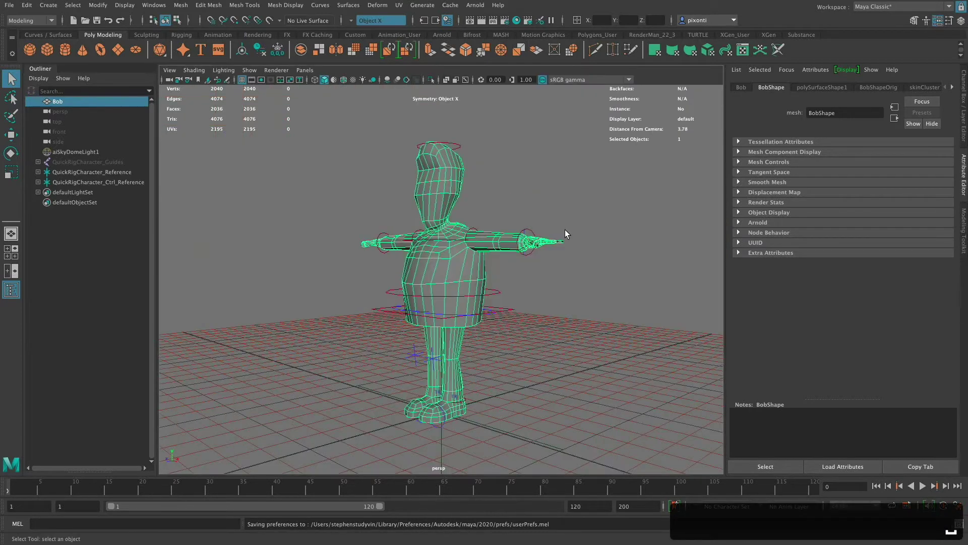
key(space)
key(space)
key(space)
key(space)
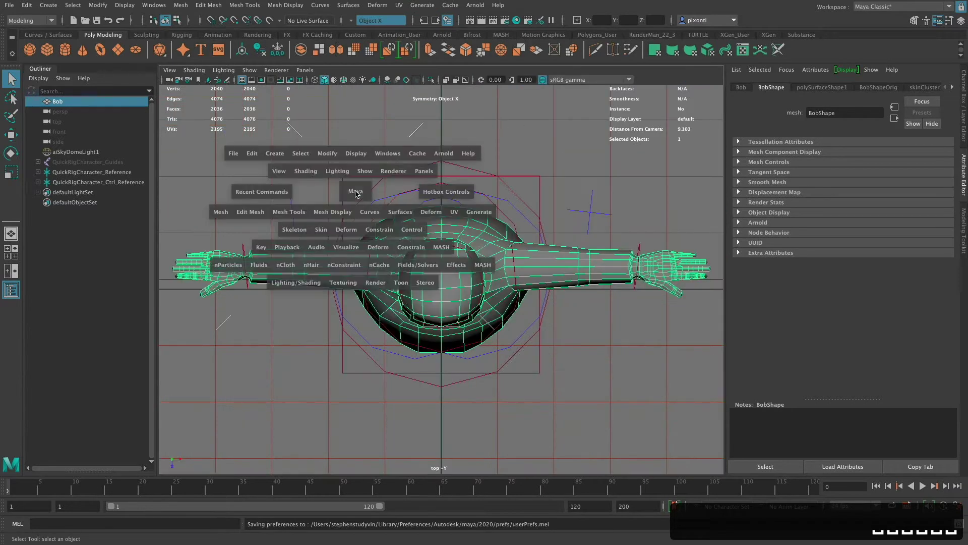
key(space)
key(space)
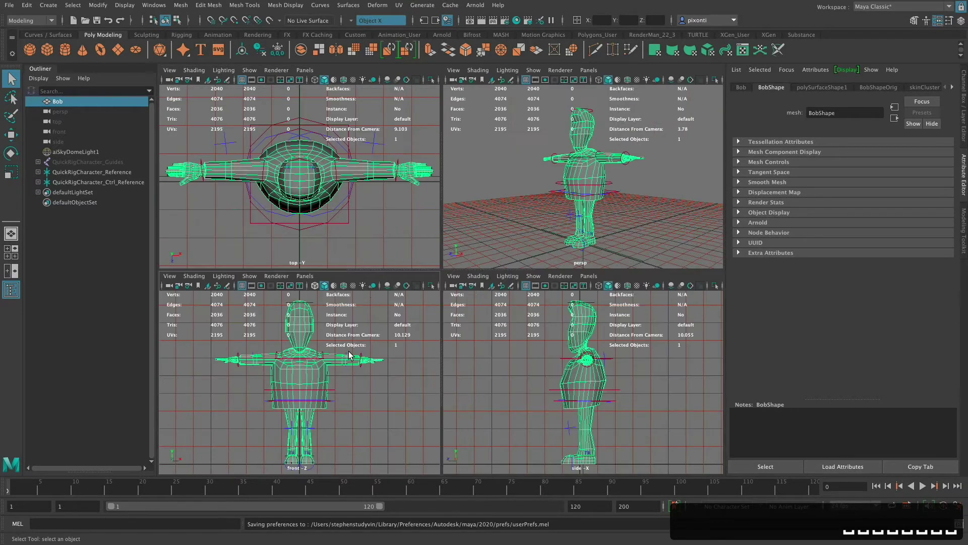
key(space)
key(space)
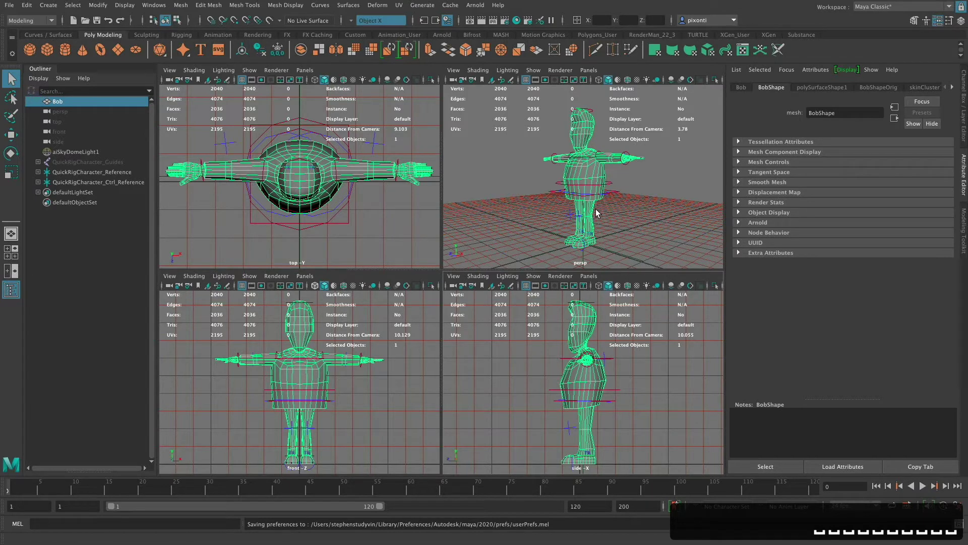
- Switch between the Single Perspective View and Four View layouts, ending on Four View
click(11, 233)
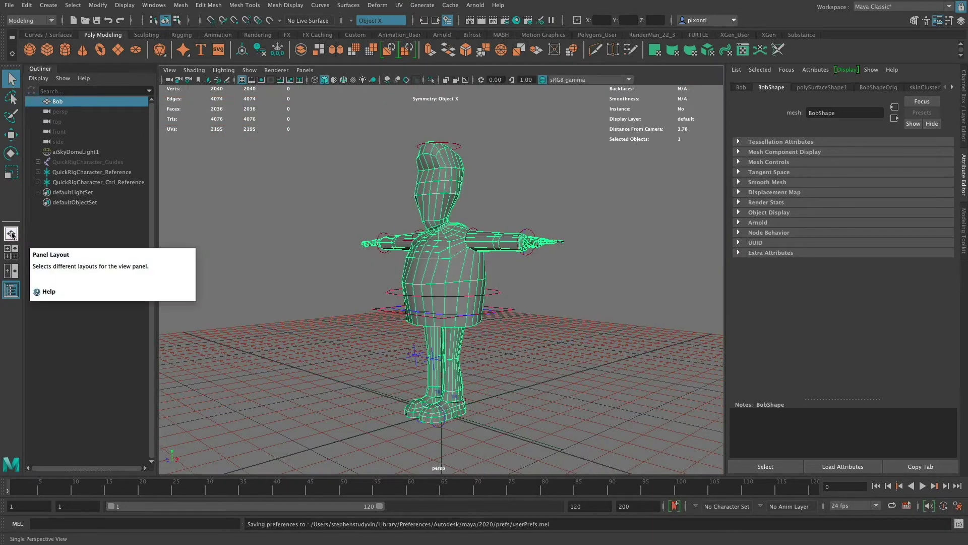
key(space)
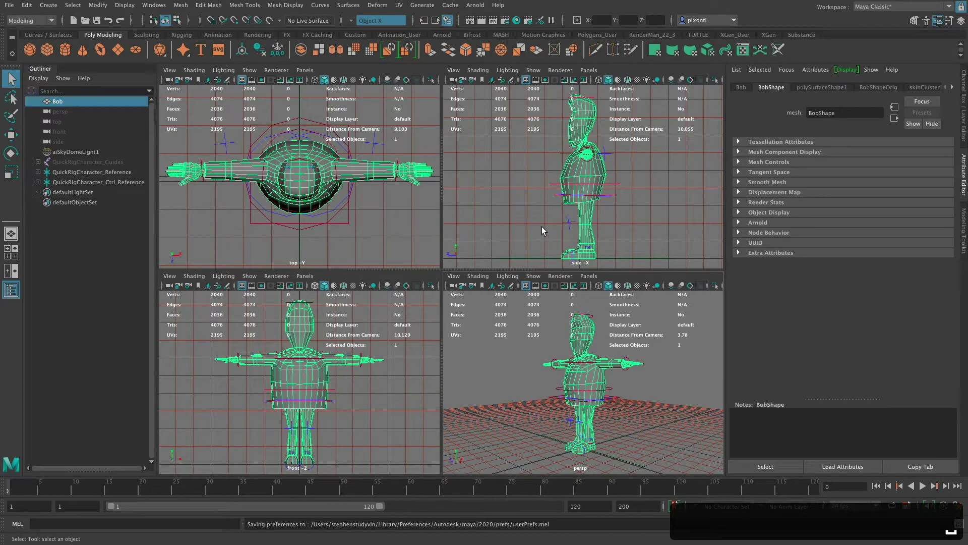
key(space)
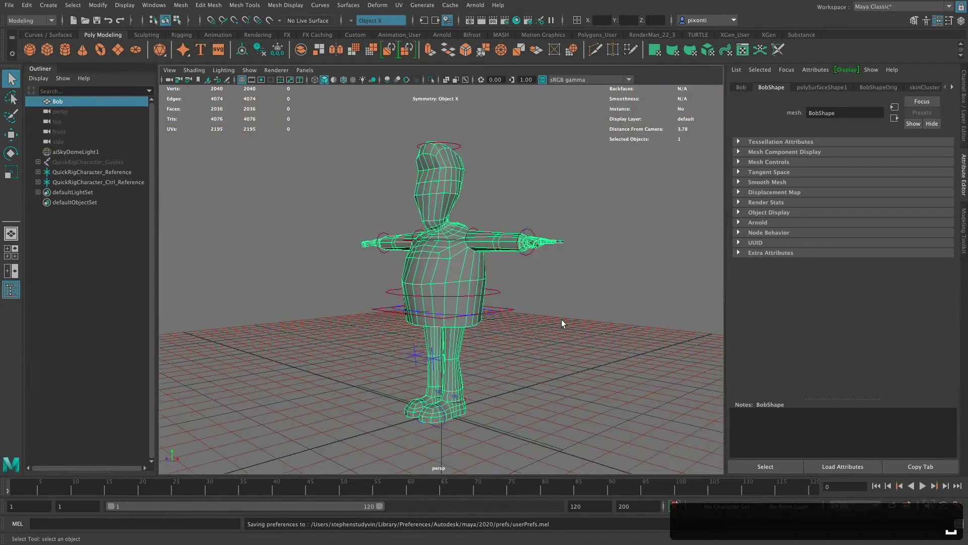
click(12, 252)
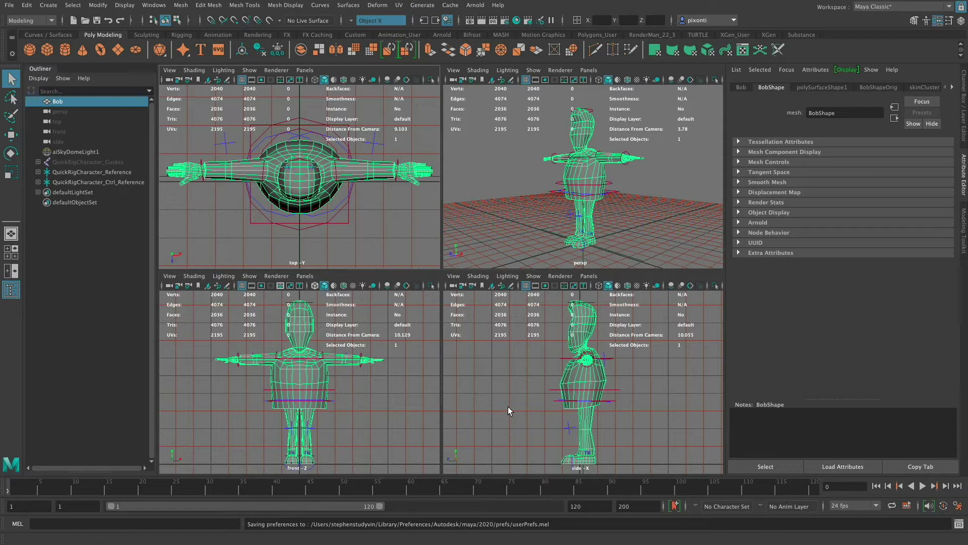
click(589, 276)
mouse_move(636, 311)
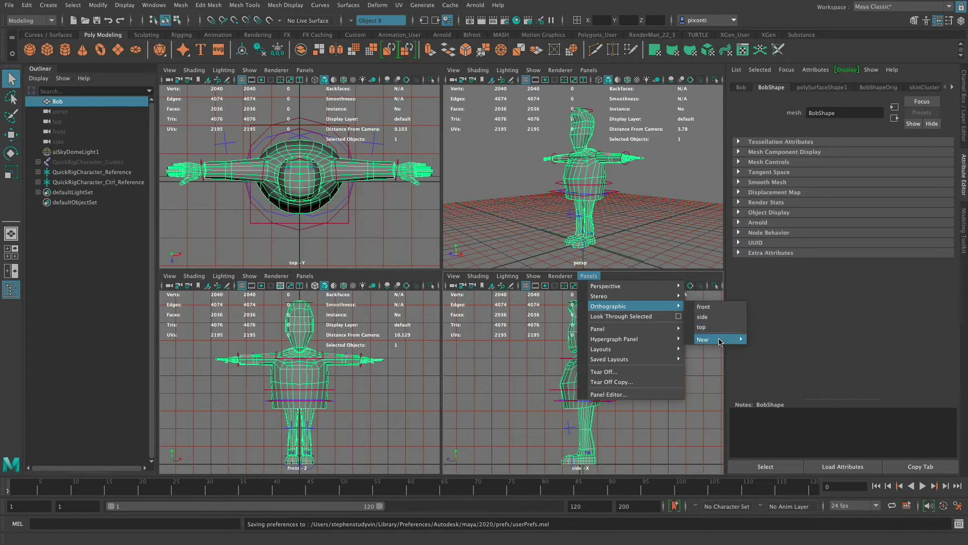
mouse_move(722, 340)
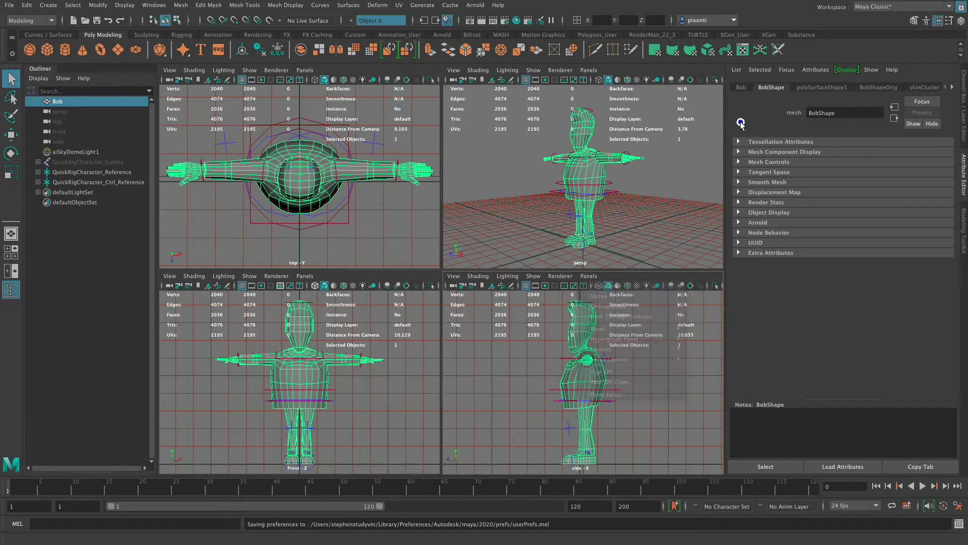
- Close the panel options and orbit the perspective view around Bob to face him
click(736, 124)
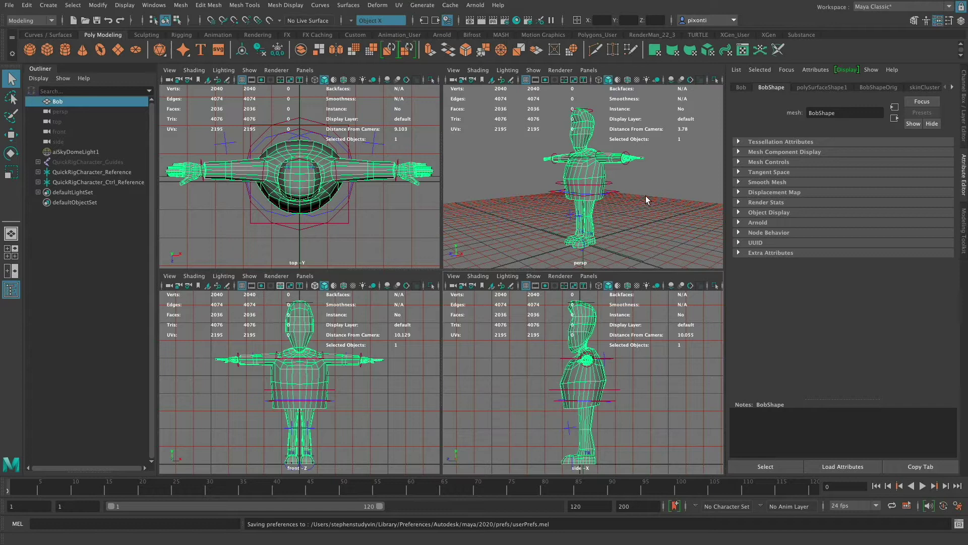
alt+drag(630, 192, 623, 222)
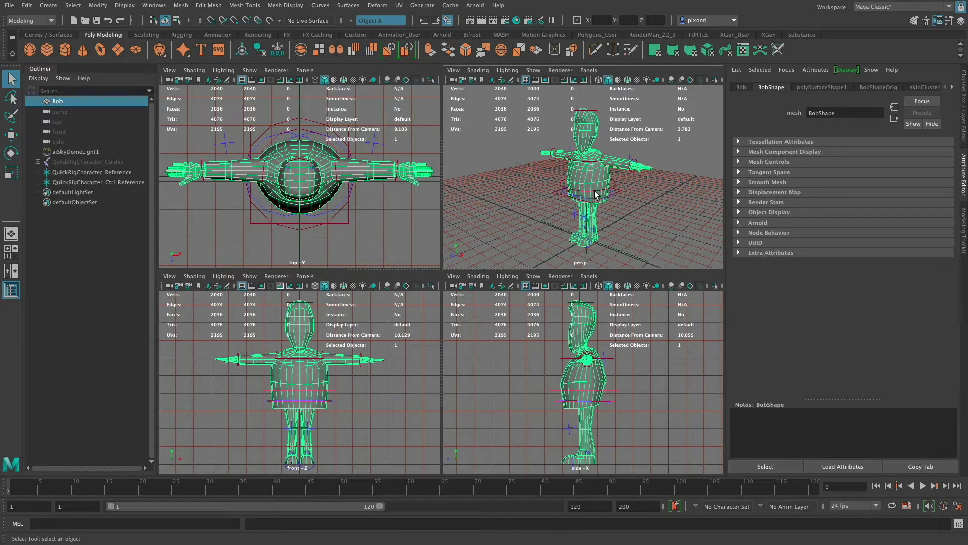
mouse_move(590, 192)
alt+mouse_down()
mouse_move(618, 199)
mouse_move(596, 190)
mouse_move(637, 186)
mouse_move(580, 195)
mouse_move(627, 210)
mouse_move(579, 202)
mouse_move(639, 189)
mouse_move(588, 186)
mouse_move(608, 190)
alt+mouse_up()
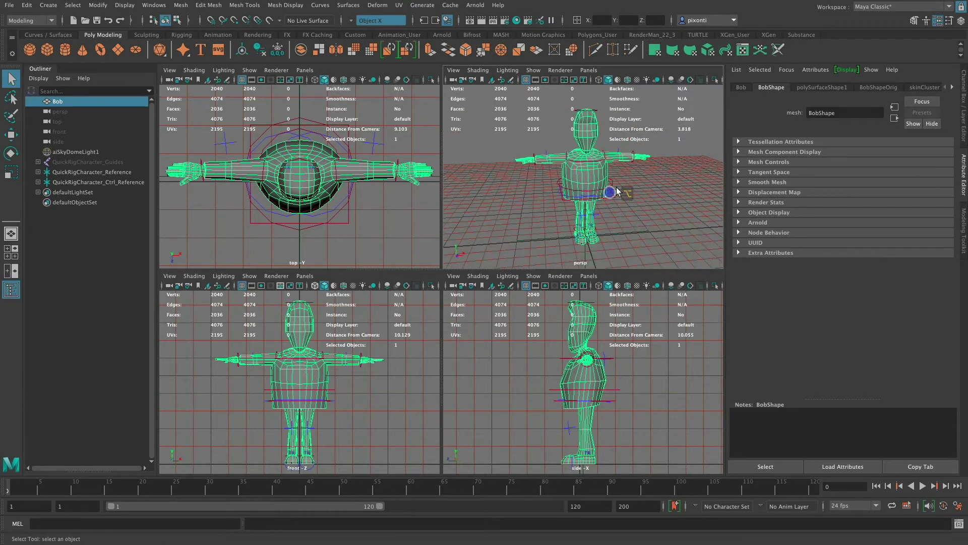
- Activate the top view, confirm it won't orbit, then orbit the perspective view again
alt+click(582, 389)
alt+click(368, 373)
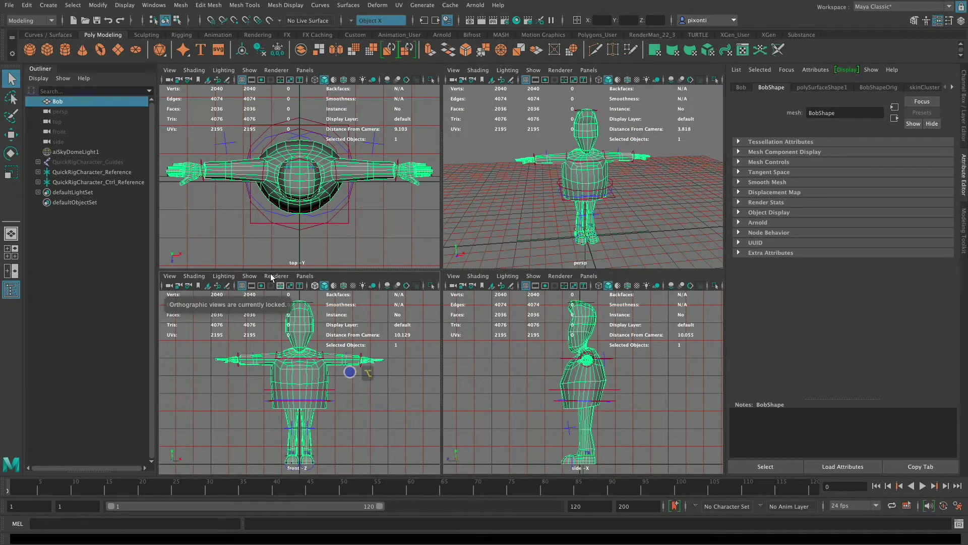
alt+drag(298, 188, 296, 183)
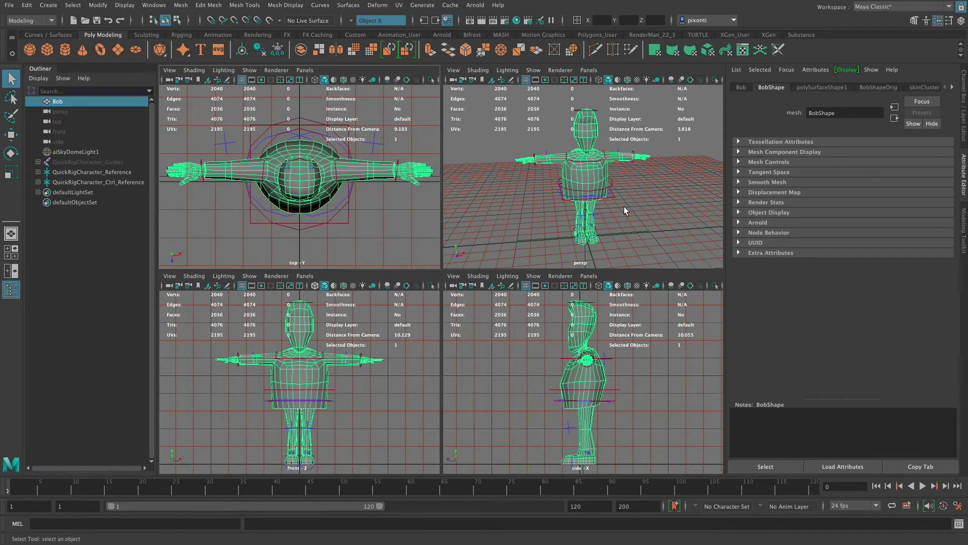
alt+drag(624, 206, 609, 190)
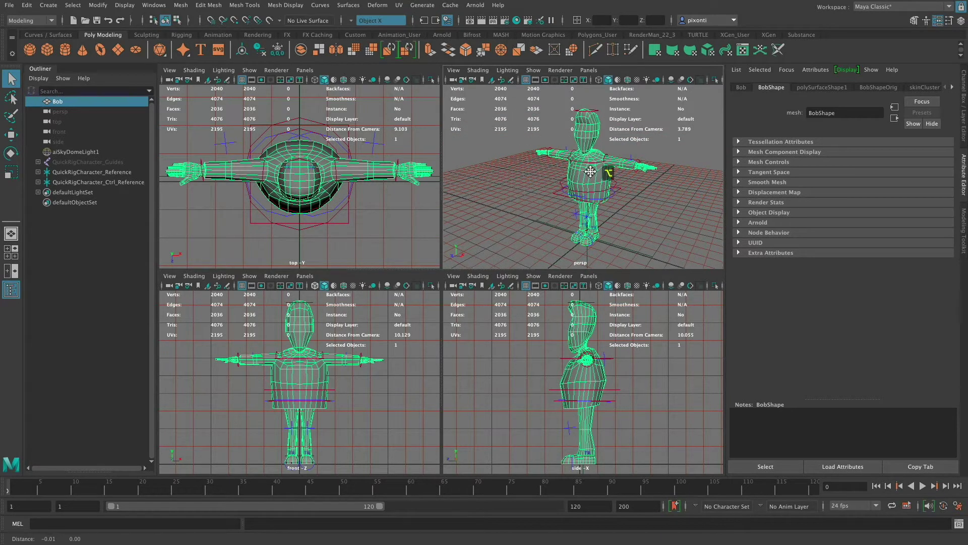
- Track the perspective view to shift Bob left, then dolly the camera in closer
alt+middle_drag(586, 169, 603, 184)
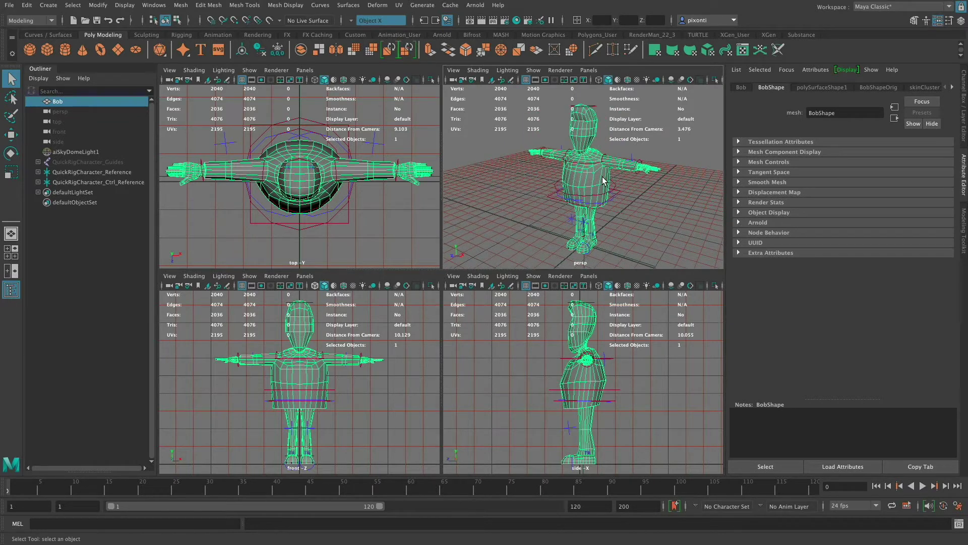
alt+right_drag(604, 178, 624, 177)
mouse_move(608, 184)
alt+mouse_down()
mouse_move(629, 179)
mouse_move(613, 177)
alt+mouse_up()
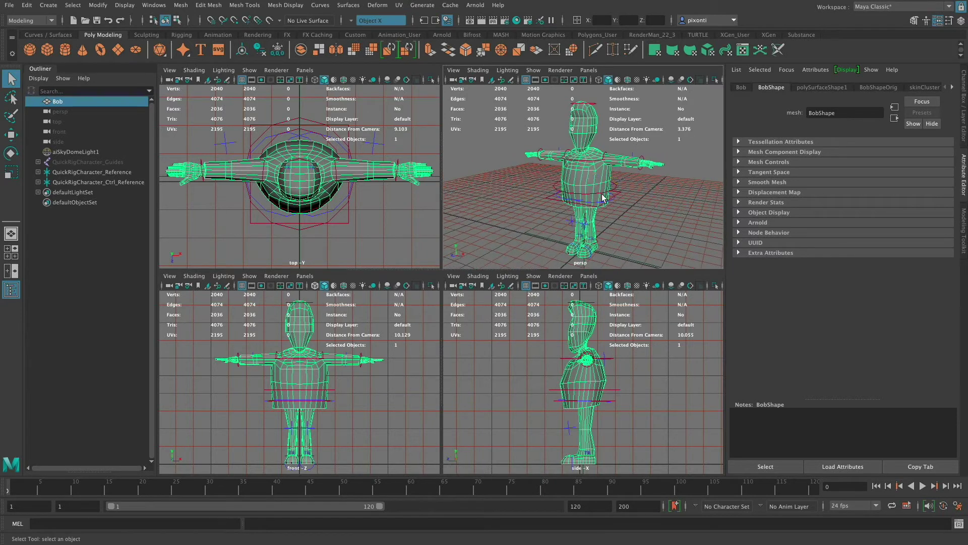
mouse_move(603, 188)
alt+right_down()
mouse_move(675, 172)
mouse_move(620, 166)
mouse_move(629, 179)
mouse_move(606, 181)
alt+right_up()
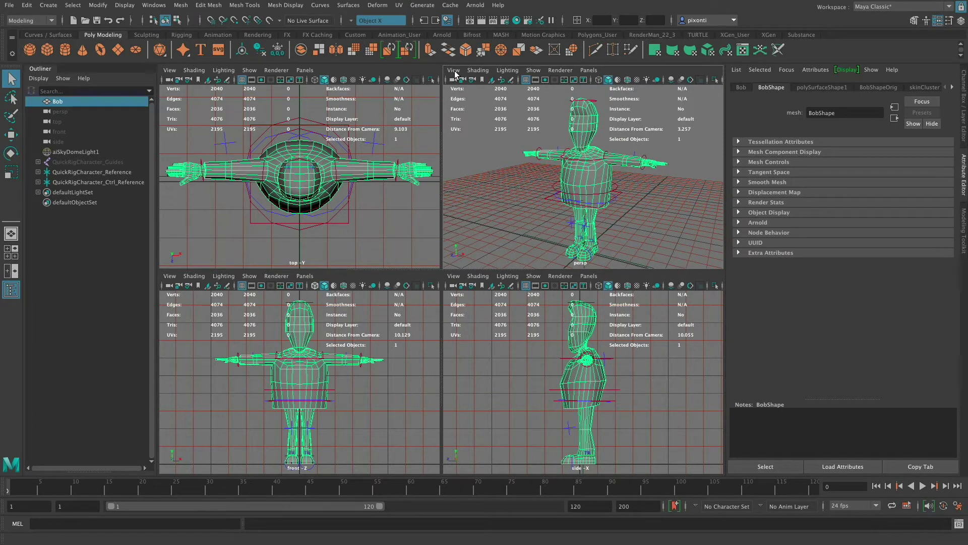
- Show the Camera Tools submenu from the perspective panel's View menu
click(455, 71)
click(454, 71)
click(454, 70)
mouse_move(567, 282)
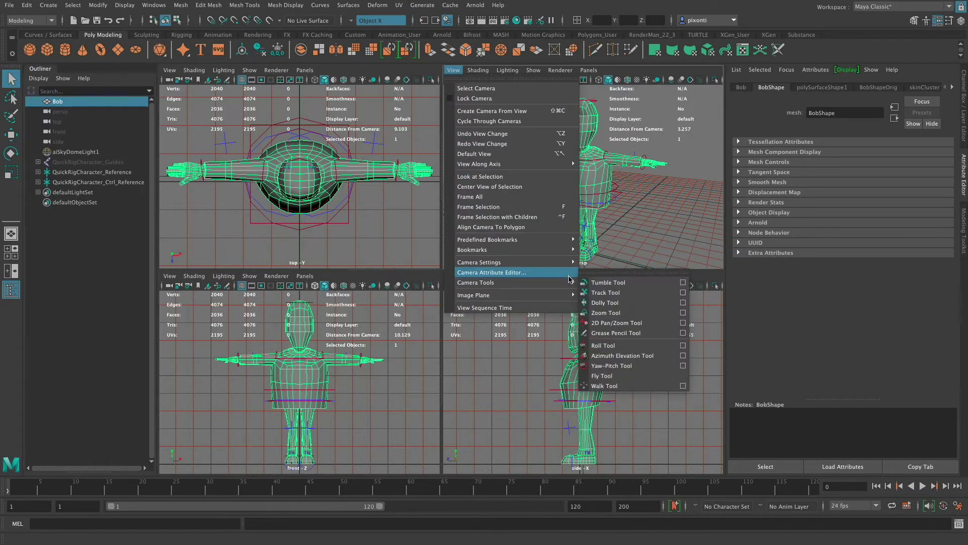
- Narrow and widen the perspective field of view with the Zoom Tool, dollying closer between zooms
click(650, 314)
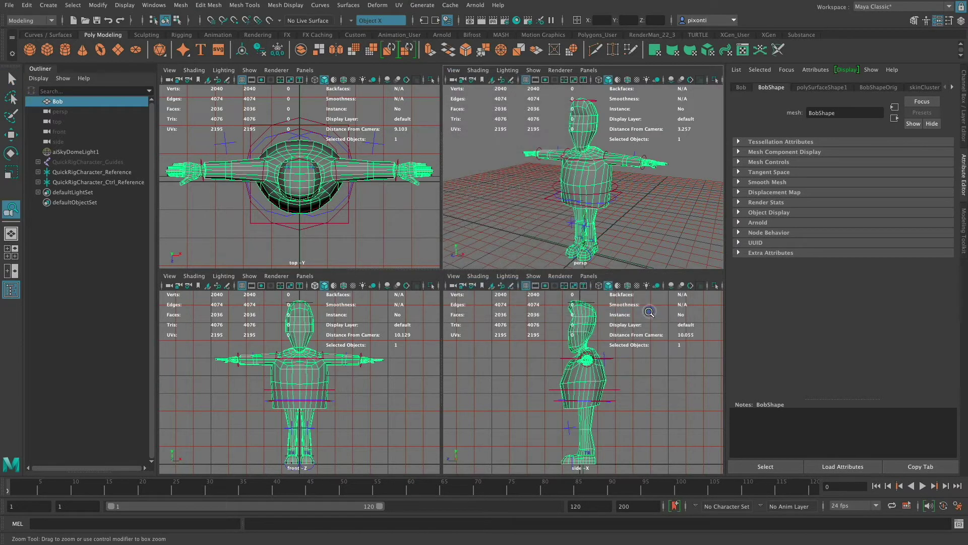
drag(592, 174, 612, 155)
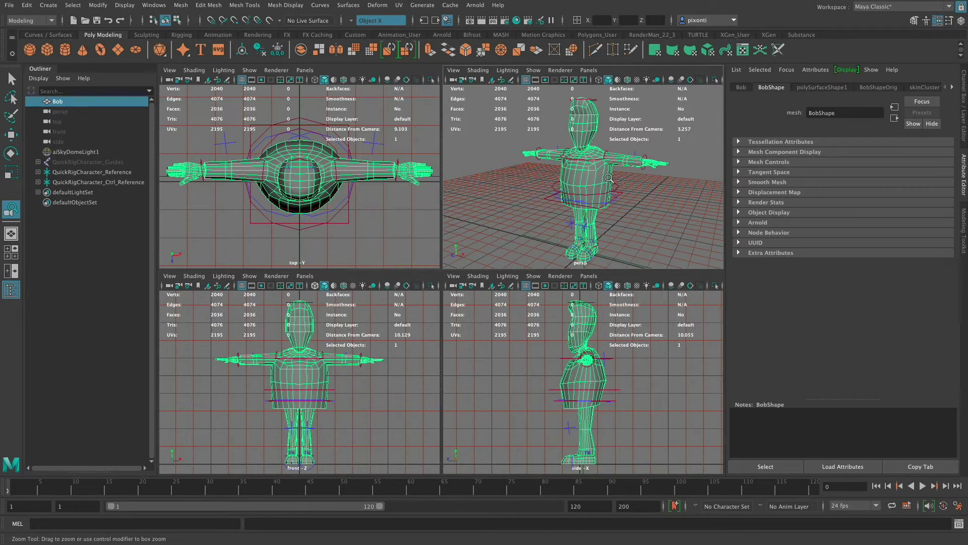
alt+right_drag(594, 169, 593, 181)
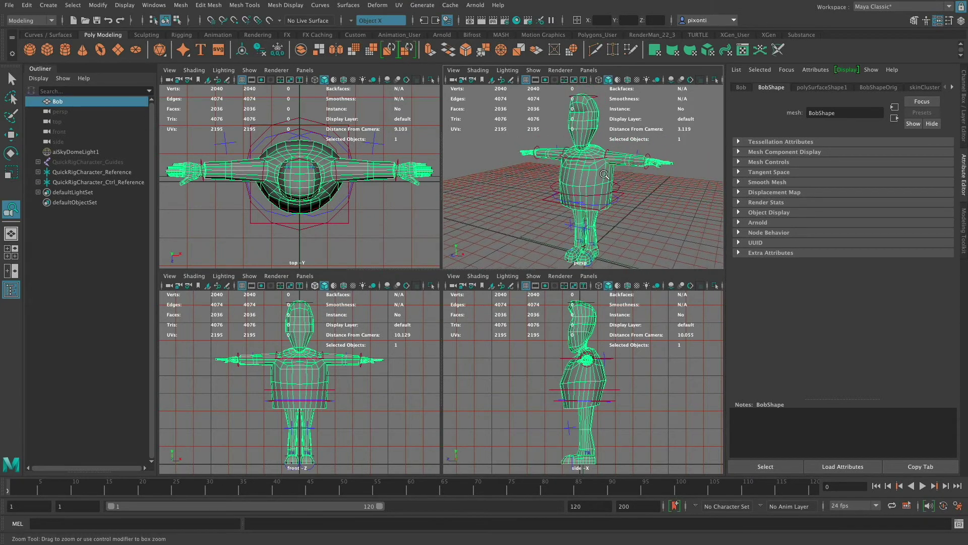
drag(603, 176, 650, 165)
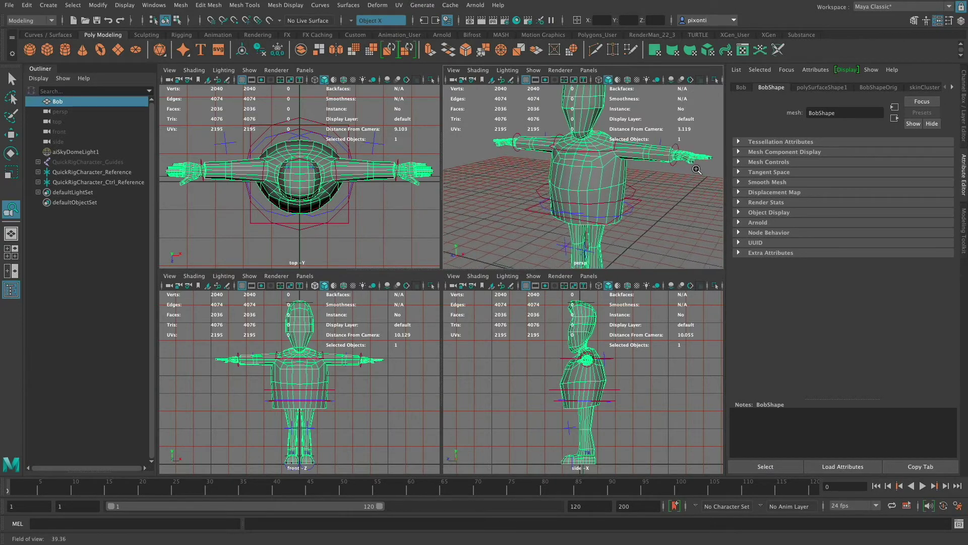
drag(696, 169, 604, 179)
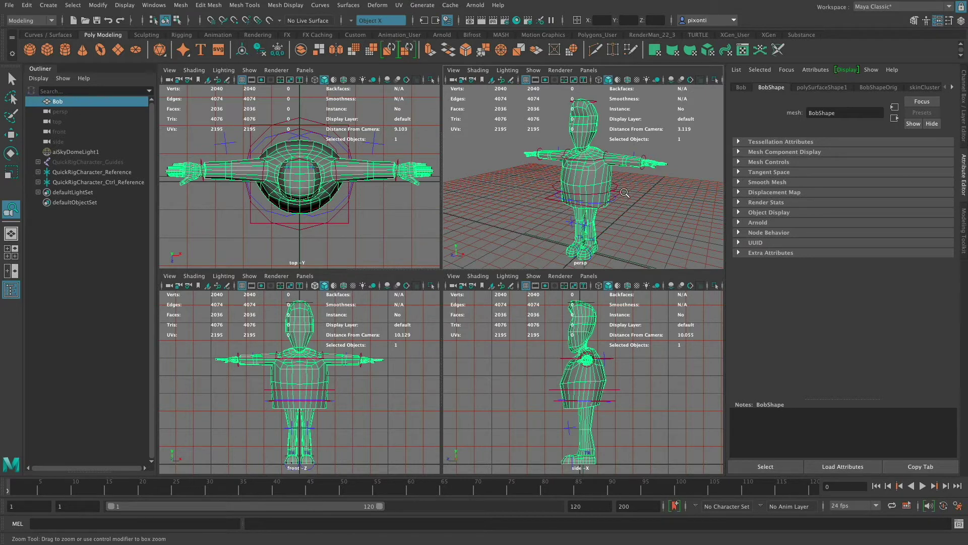
mouse_move(610, 190)
alt+right_down()
mouse_move(696, 179)
mouse_move(620, 179)
alt+right_up()
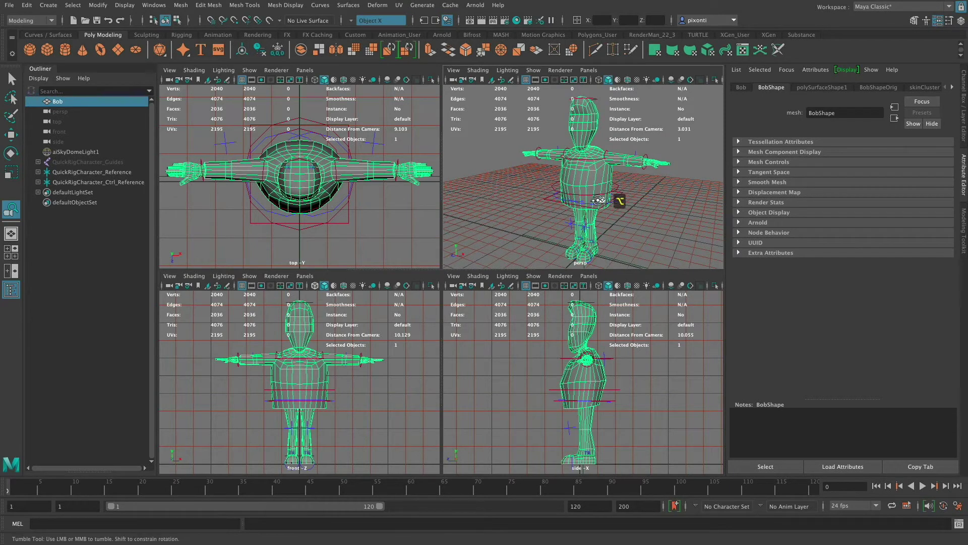
mouse_move(616, 194)
alt+mouse_down()
mouse_move(640, 190)
mouse_move(632, 194)
alt+mouse_up()
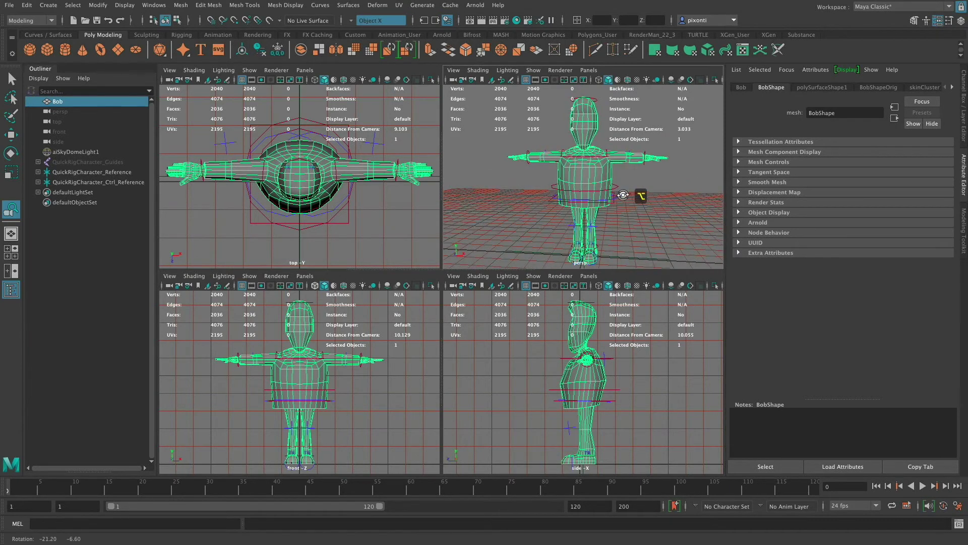
alt+right_drag(632, 195, 624, 194)
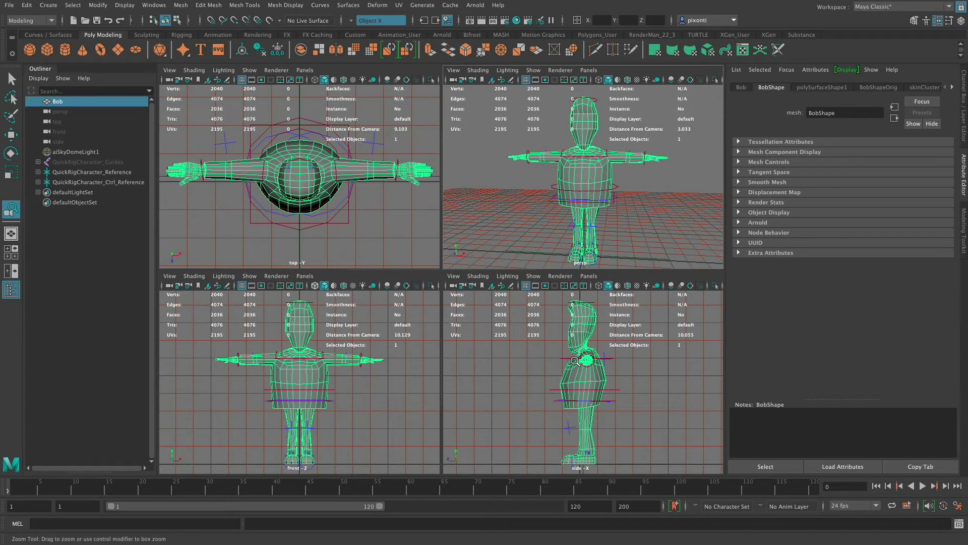
mouse_move(571, 363)
alt+mouse_down()
mouse_move(585, 353)
mouse_move(581, 382)
mouse_move(568, 359)
alt+mouse_up()
alt+right_drag(568, 358, 564, 353)
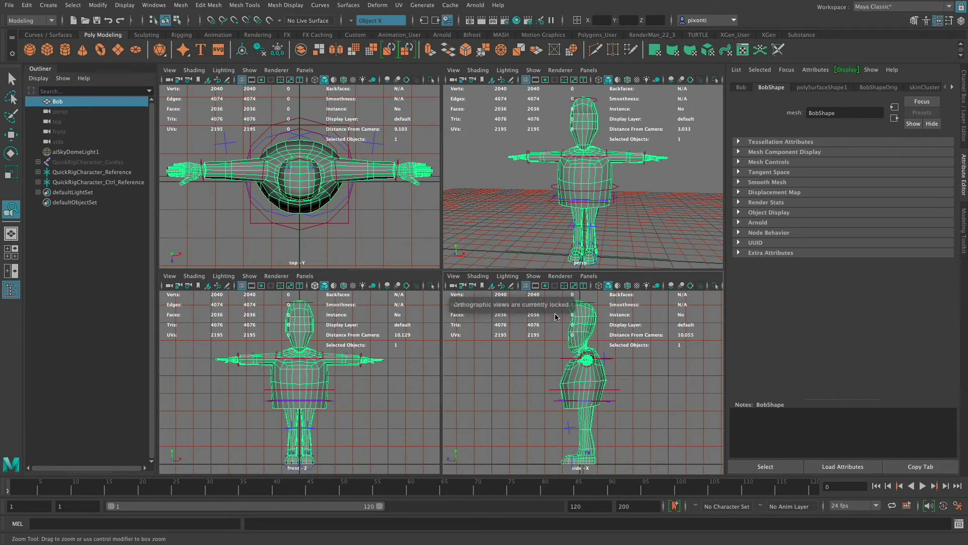
- Open the Tumble Tool option box from the side panel's Camera Tools and drag its settings left
click(455, 276)
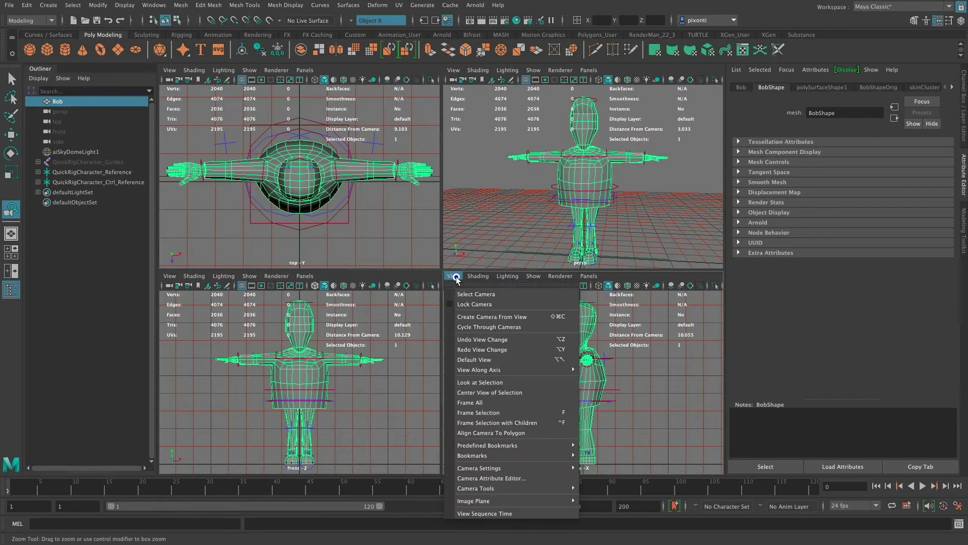
mouse_move(545, 489)
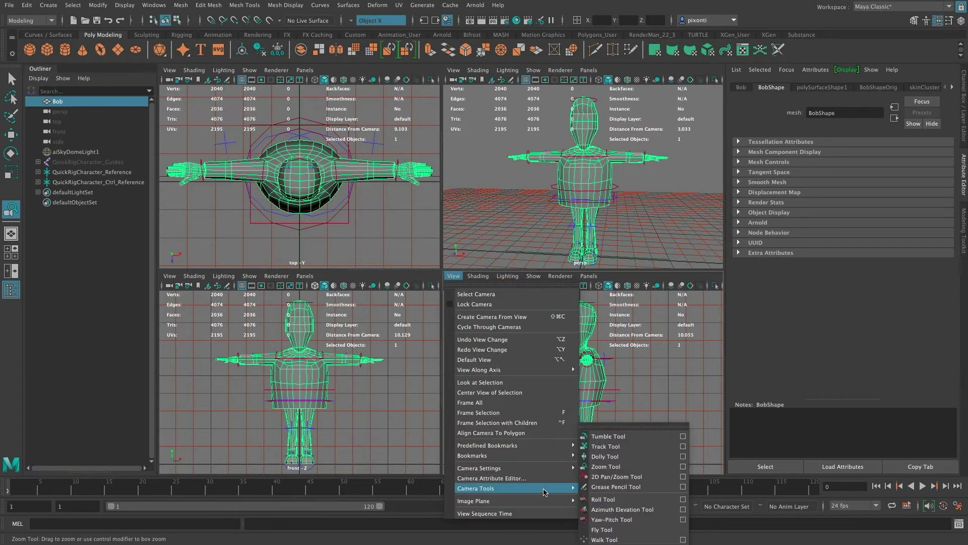
click(683, 434)
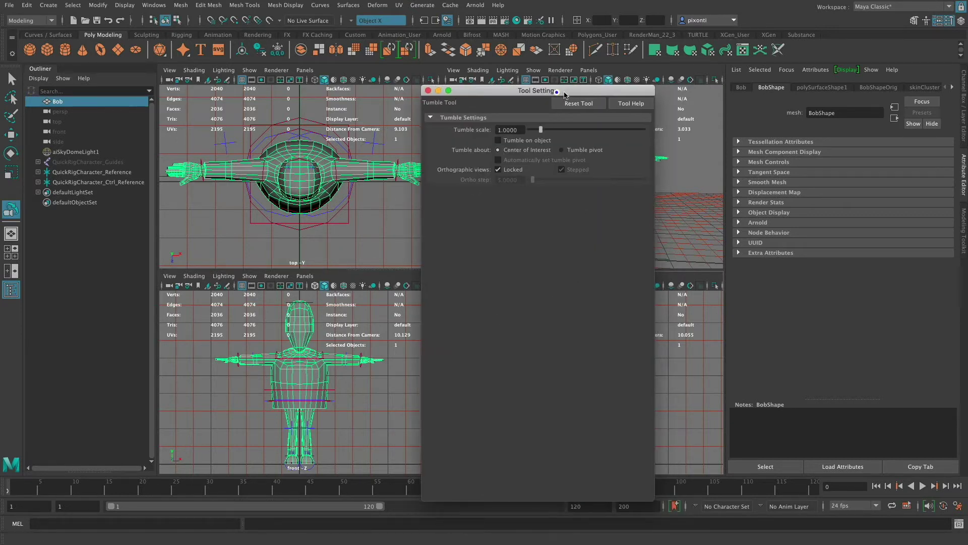
drag(571, 90, 324, 95)
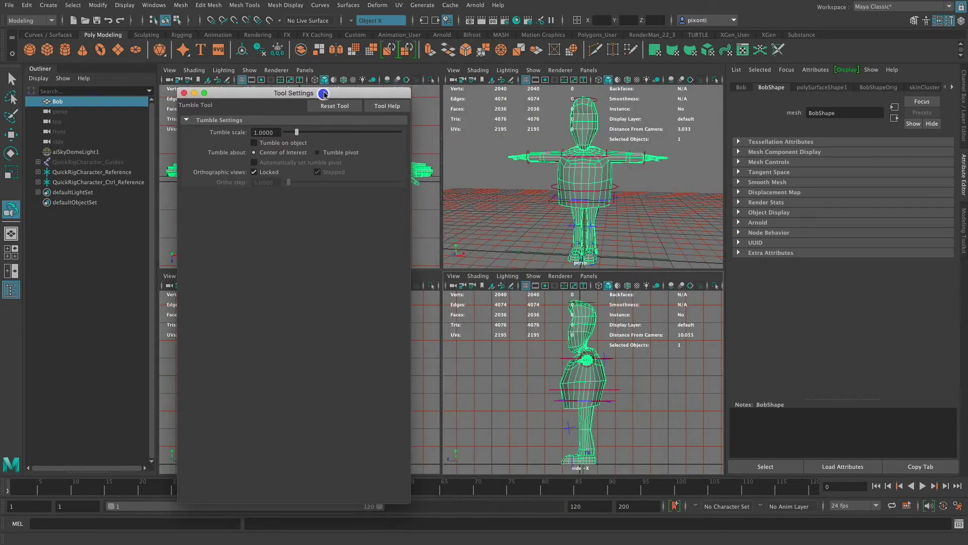
- Untick orthographic Locked, then tumble the side view in 5° steps toward front and back to profile
click(255, 172)
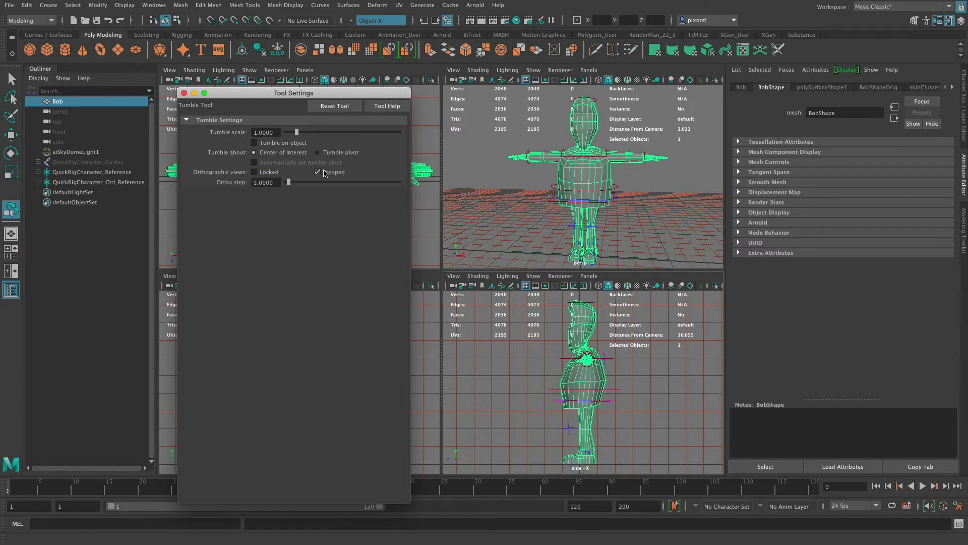
mouse_move(585, 381)
alt+mouse_down()
mouse_move(613, 379)
mouse_move(545, 371)
mouse_move(575, 385)
mouse_move(578, 374)
alt+mouse_up()
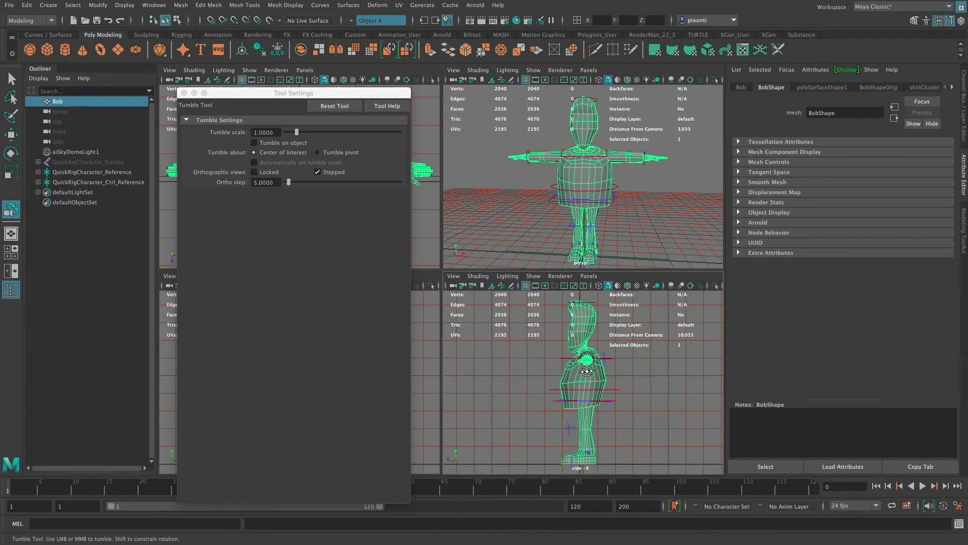
mouse_move(604, 379)
alt+mouse_down()
mouse_move(618, 377)
mouse_move(607, 379)
alt+mouse_up()
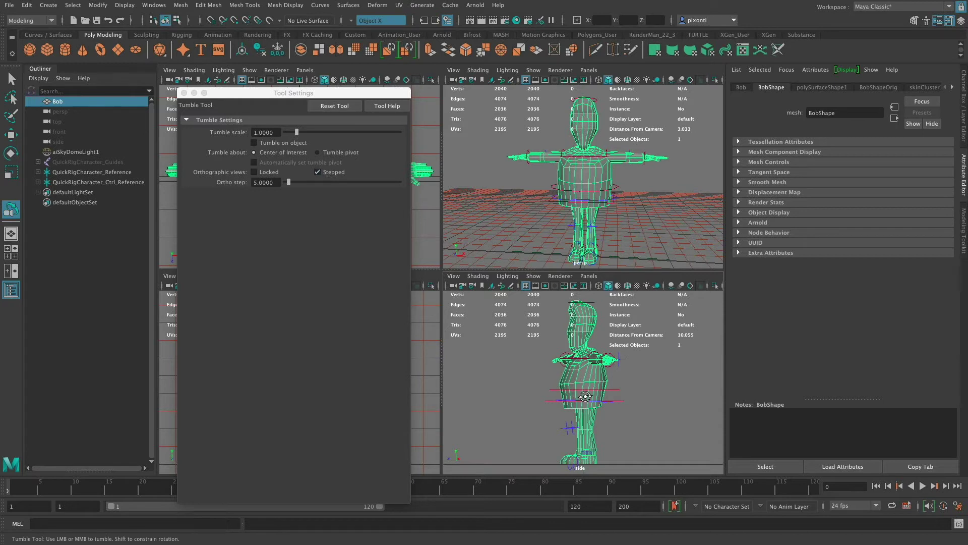
mouse_move(588, 394)
alt+mouse_down()
mouse_move(562, 396)
mouse_move(579, 397)
alt+mouse_up()
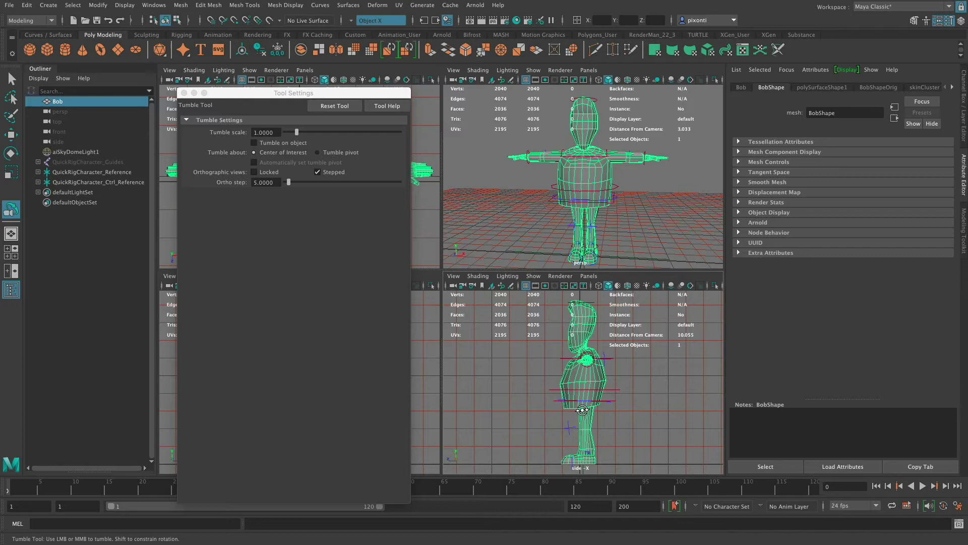
- Show the Channel Box, select the side camera, move Tool Settings right, and tilt the front view 5°
click(960, 122)
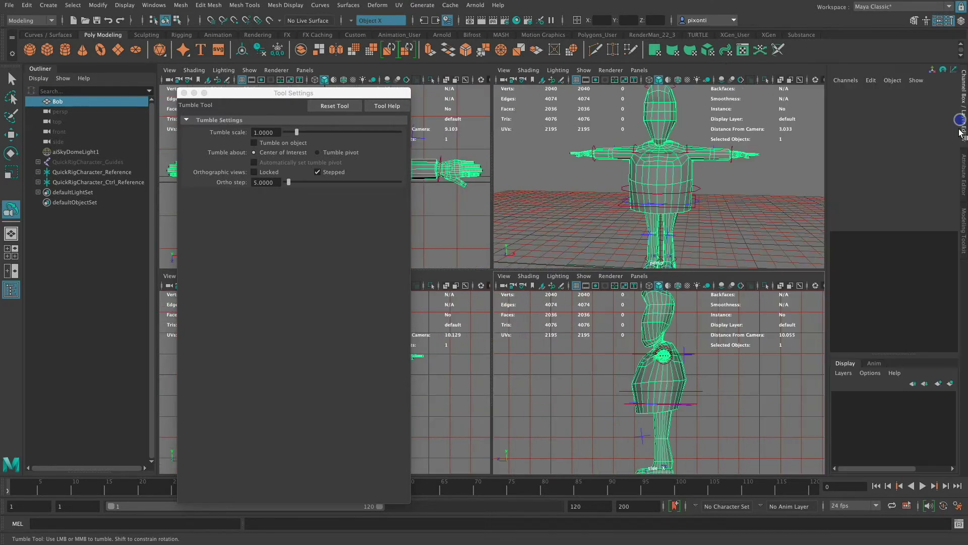
click(503, 287)
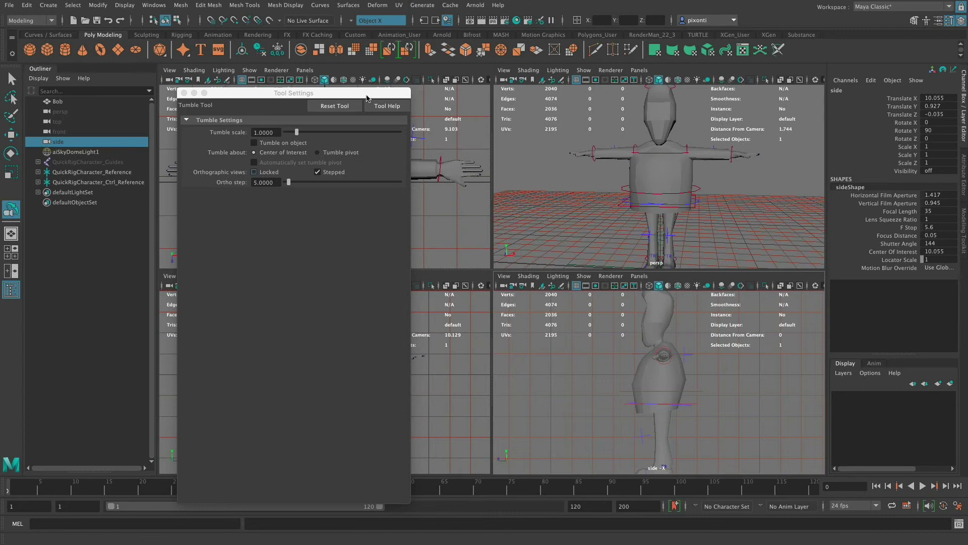
drag(366, 98, 694, 113)
mouse_move(336, 374)
alt+mouse_down()
mouse_move(372, 371)
mouse_move(325, 371)
mouse_move(371, 373)
mouse_move(345, 378)
alt+mouse_up()
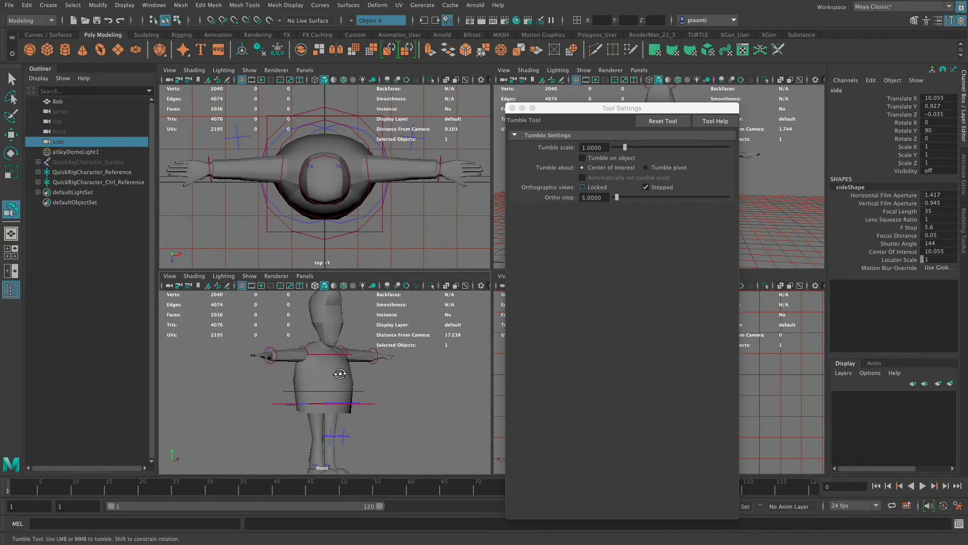
- Tumble the front view back to straight-on, zoom in, and select the front and top cameras
drag(339, 376, 305, 372)
scroll(315, 377, up, 3)
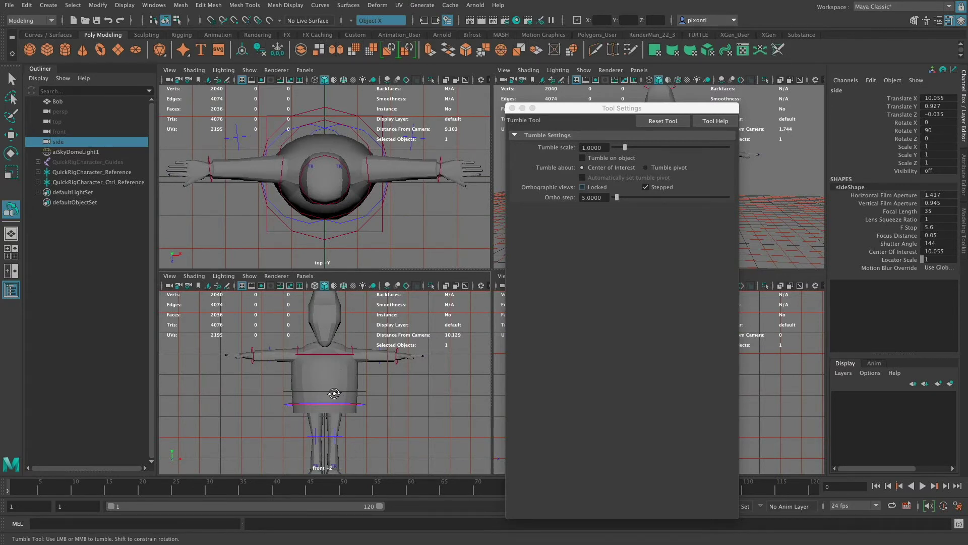
click(172, 289)
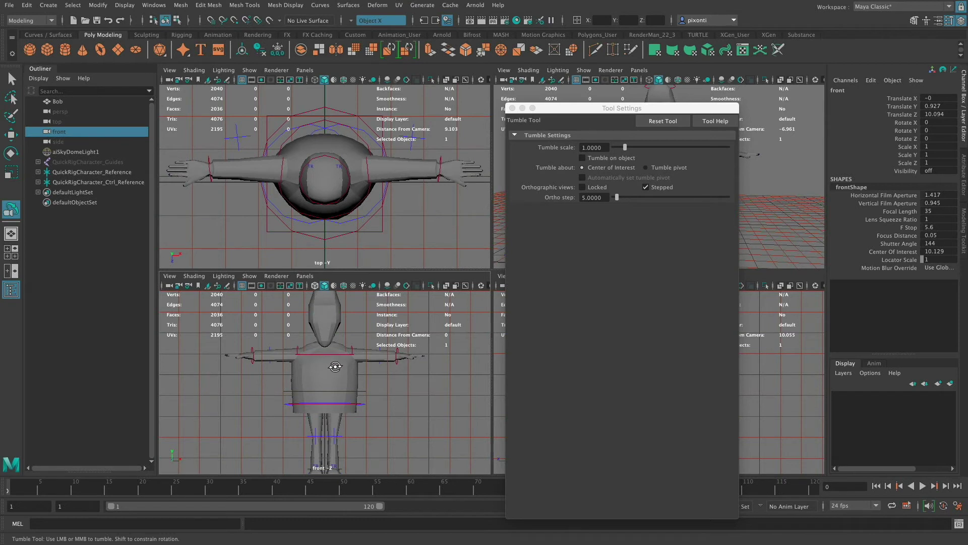
click(172, 80)
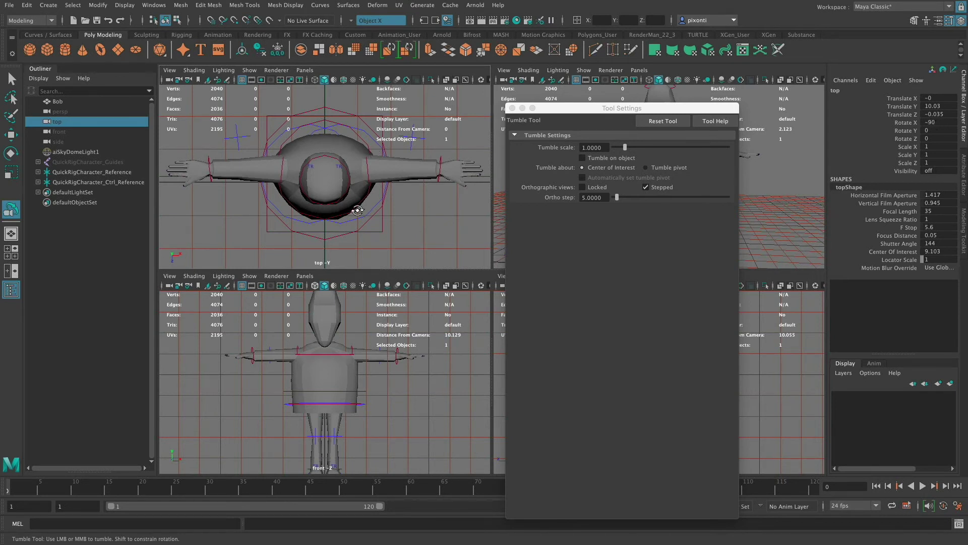
- Re-tick orthographic Locked, confirm the top view won't tumble, and select the side camera
click(583, 187)
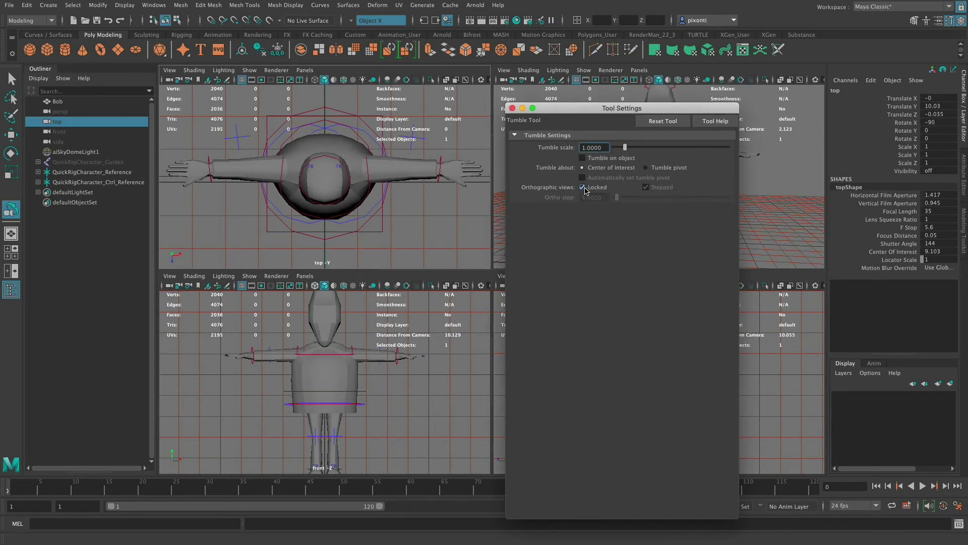
drag(392, 195, 422, 185)
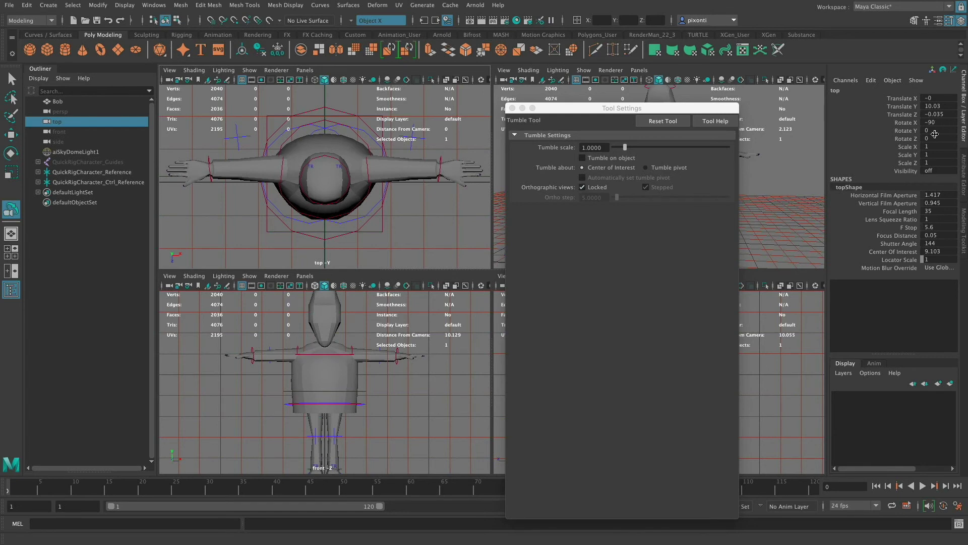
drag(666, 111, 382, 119)
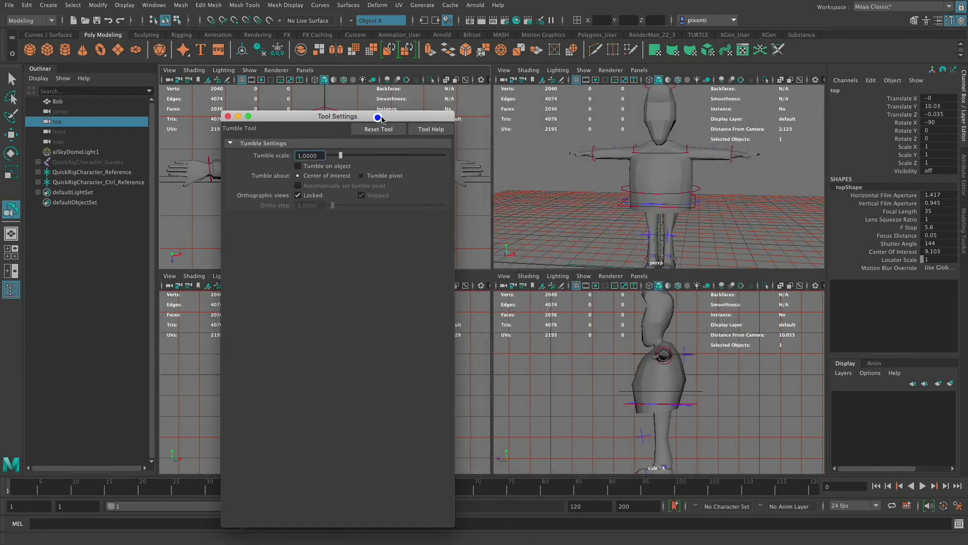
click(503, 285)
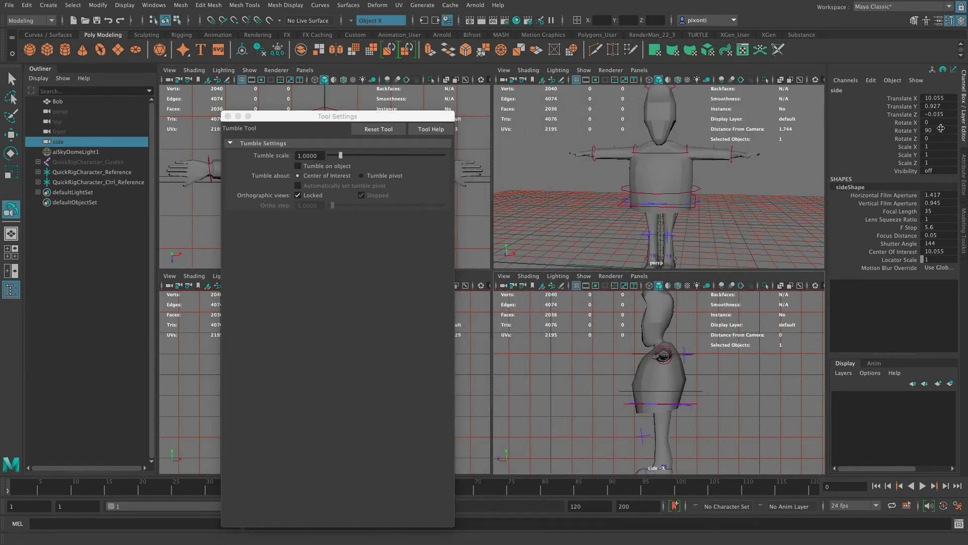
- Move Tool Settings to uncover the top and front views and select the front and top cameras
drag(417, 118, 435, 118)
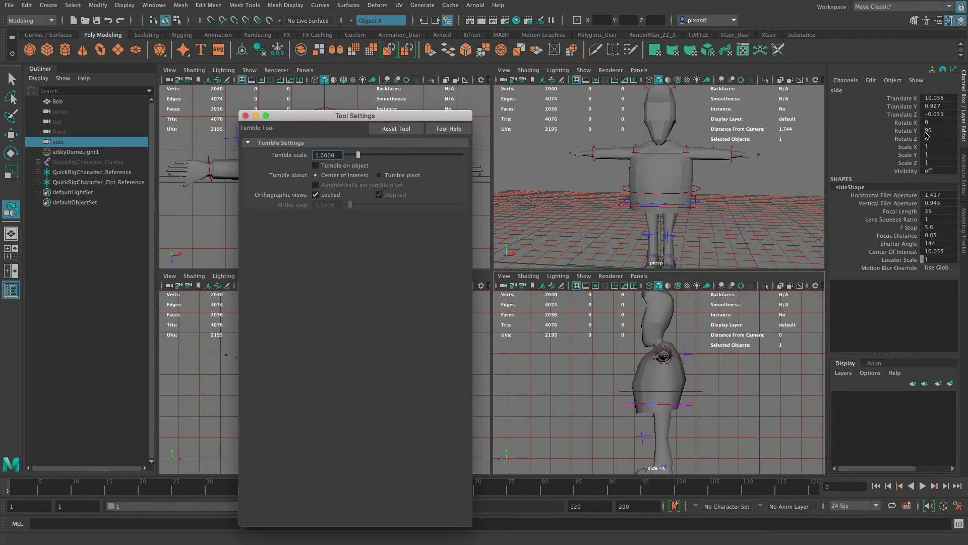
drag(419, 117, 631, 96)
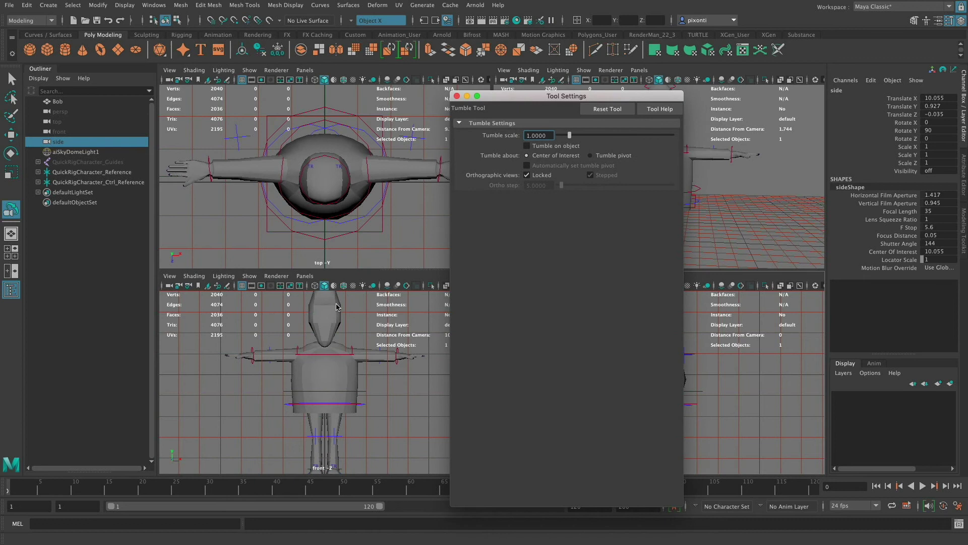
click(169, 286)
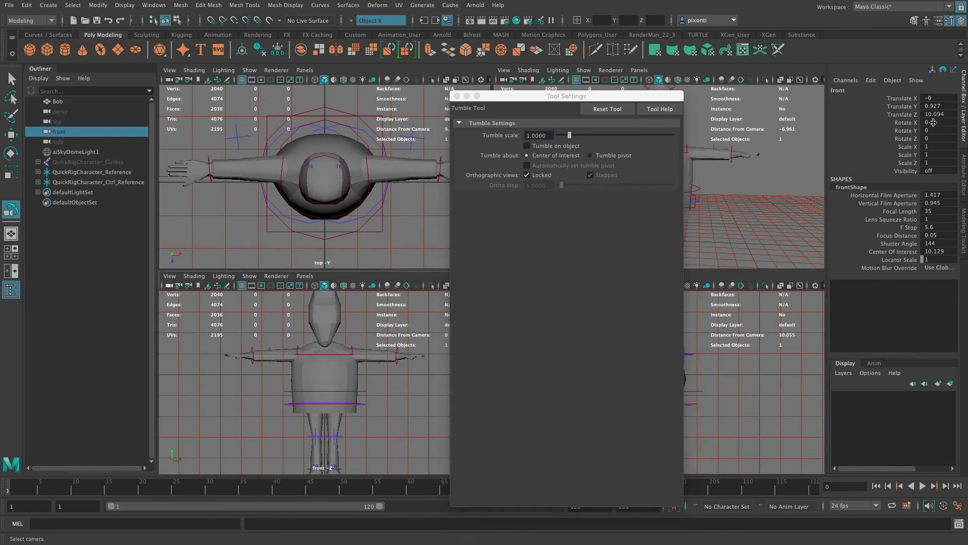
click(169, 80)
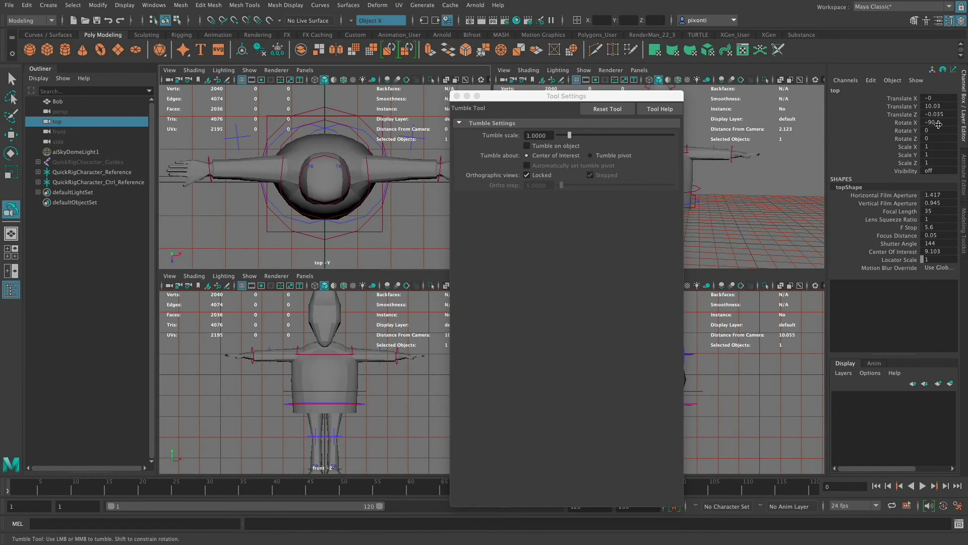
drag(579, 97, 559, 113)
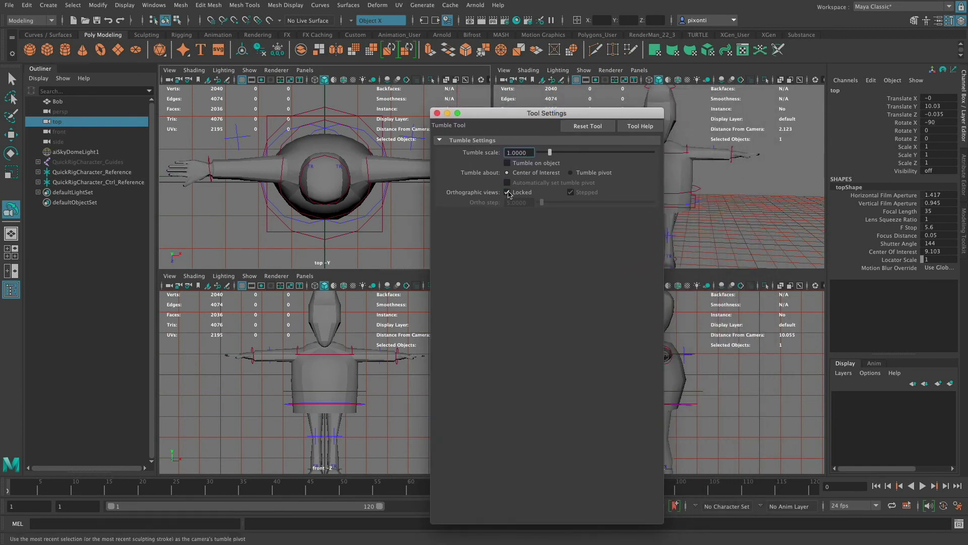
- Close Tumble Tool settings, confirm the front and top views stay locked, then orbit persp above Bob
click(437, 113)
click(605, 361)
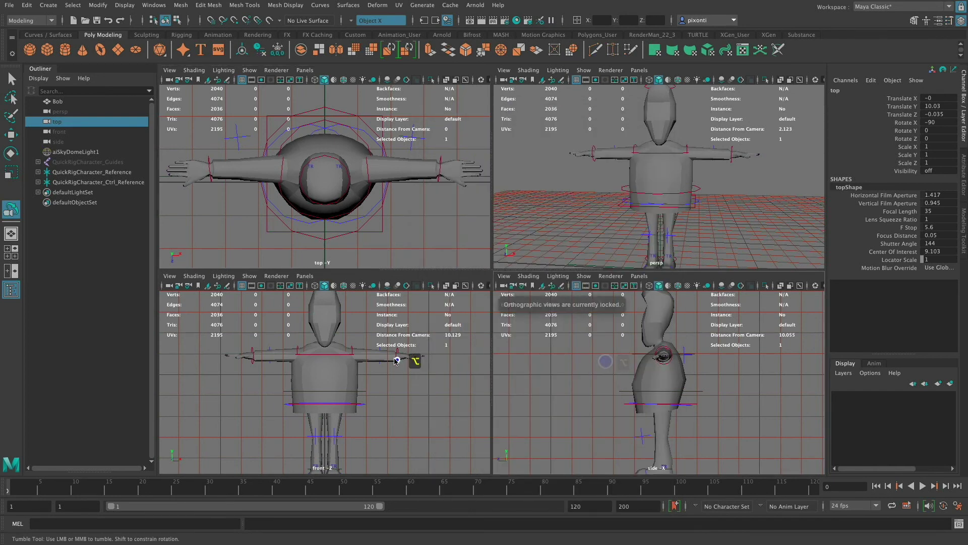
alt+drag(396, 360, 425, 357)
alt+drag(418, 207, 422, 207)
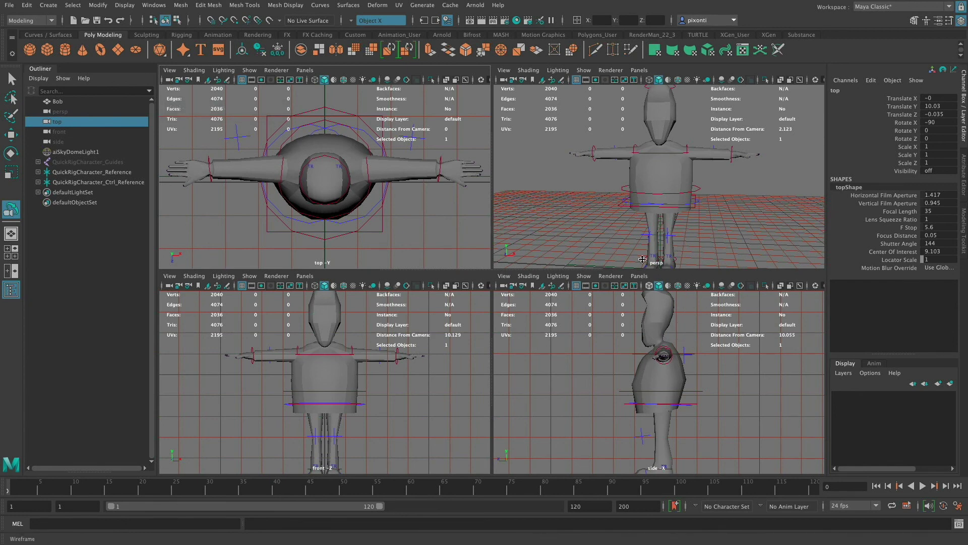
drag(690, 198, 681, 195)
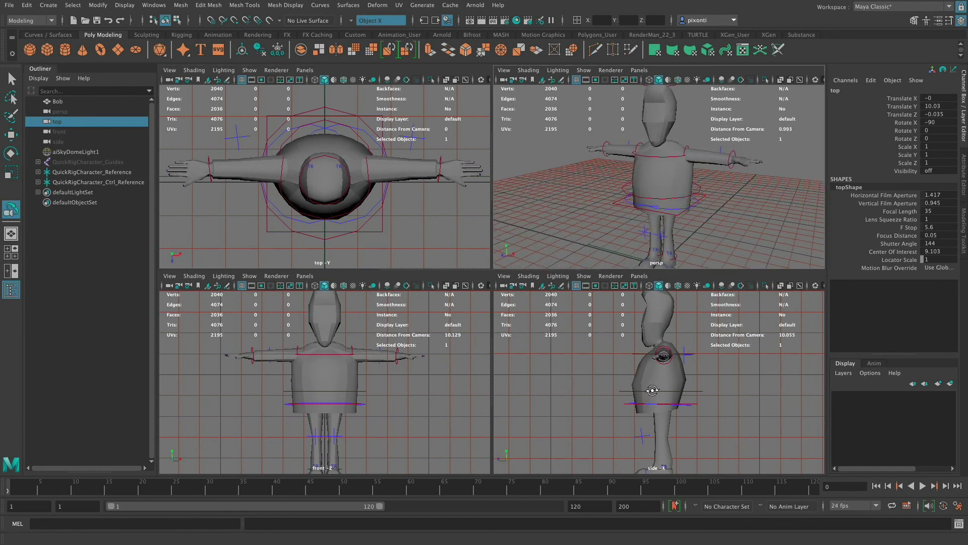
mouse_move(726, 204)
alt+mouse_down()
mouse_move(706, 208)
mouse_move(693, 163)
mouse_move(711, 212)
mouse_move(692, 193)
mouse_move(720, 156)
mouse_move(681, 182)
mouse_move(728, 184)
mouse_move(717, 195)
alt+mouse_up()
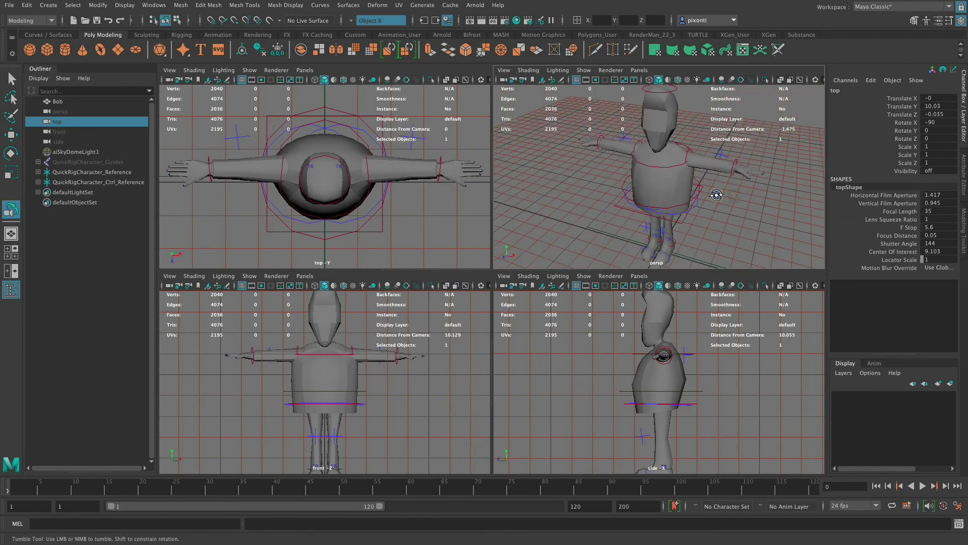